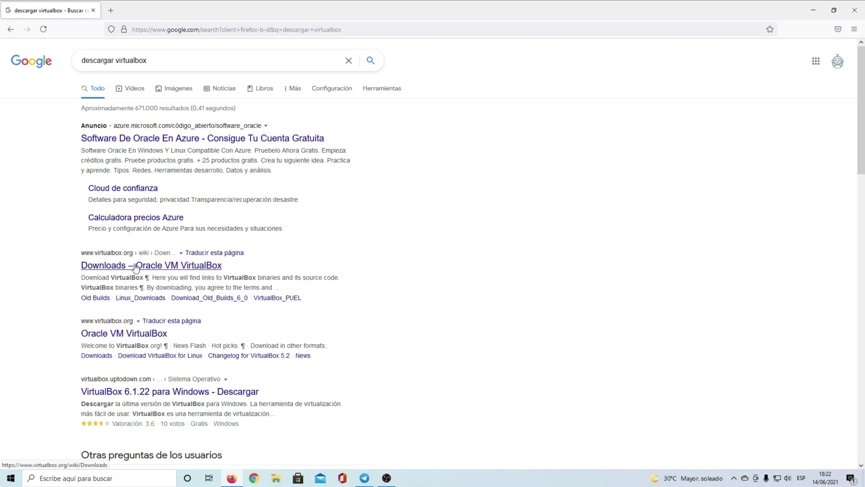
# Download the VirtualBox 6.1.22 installer for Windows hosts and run the saved .exe.
pyautogui.click(137, 269)
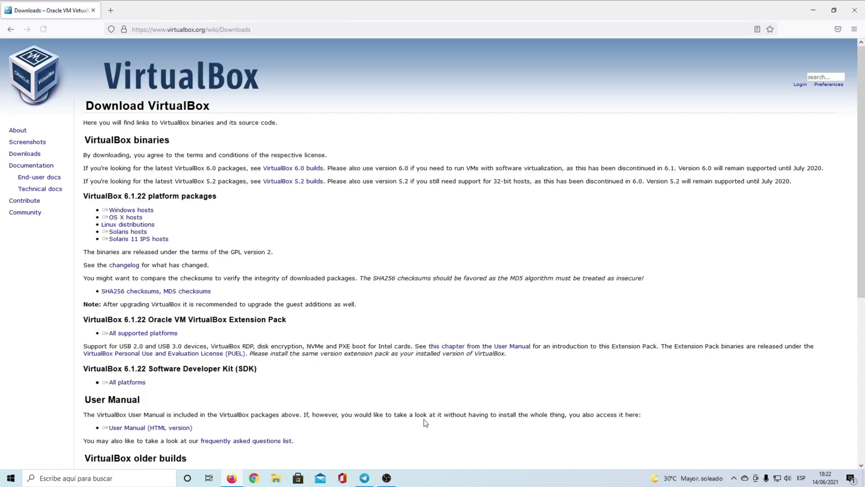
pyautogui.click(130, 211)
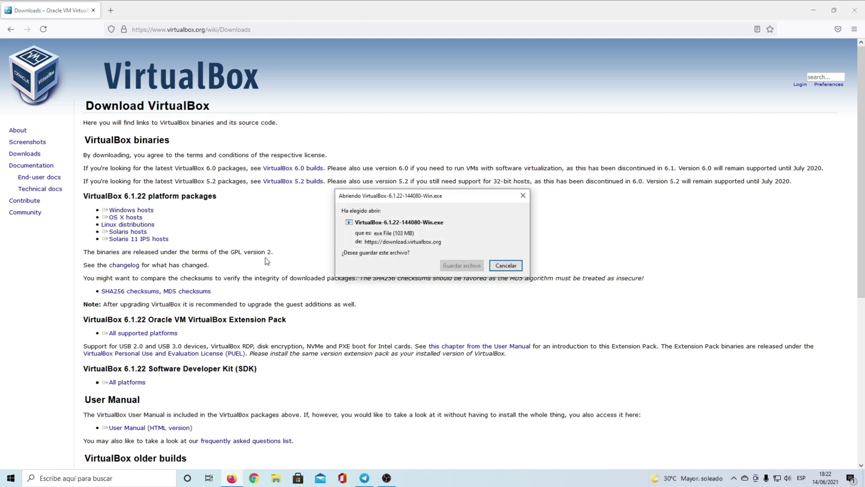
pyautogui.click(451, 266)
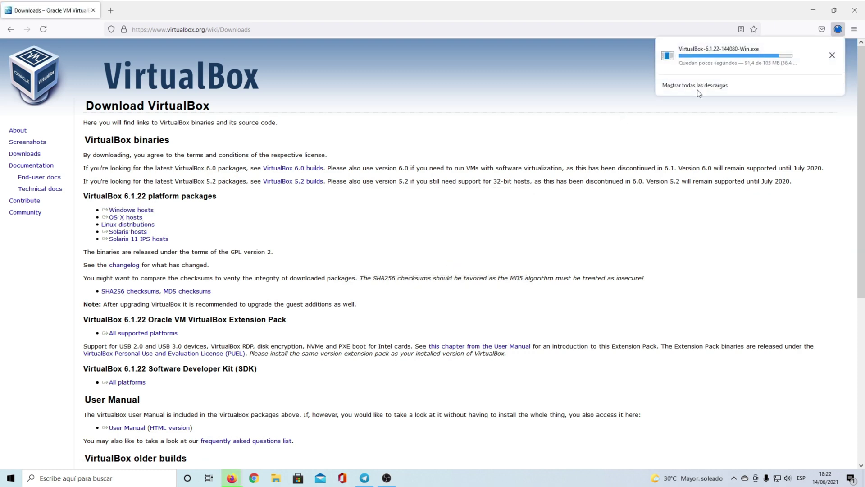
pyautogui.click(747, 52)
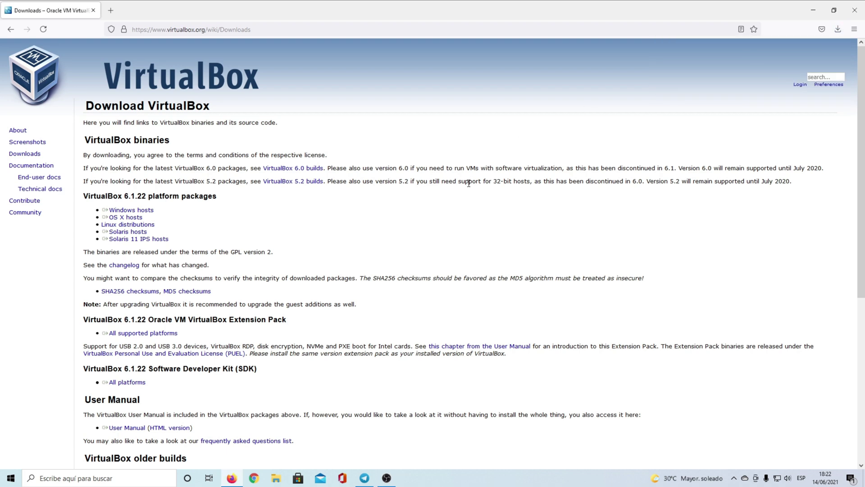
pyautogui.click(837, 30)
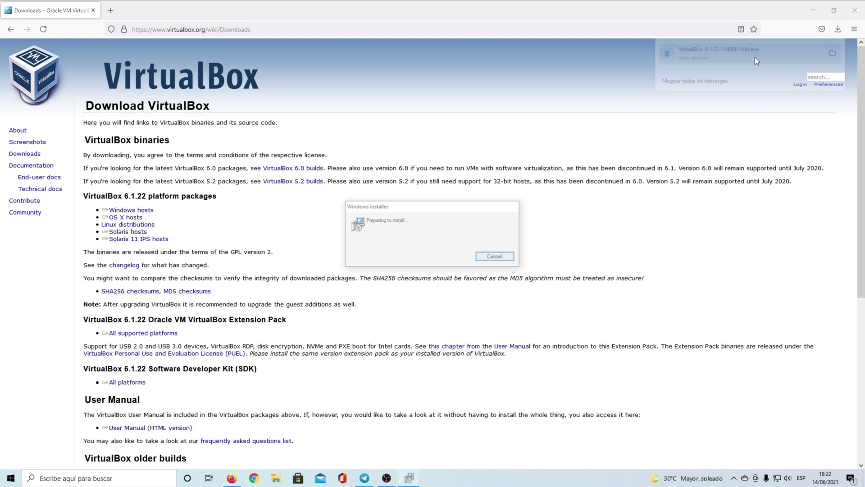
# Browse the installation location to D:\MÁQUINAS VIRTUALES.
pyautogui.click(478, 309)
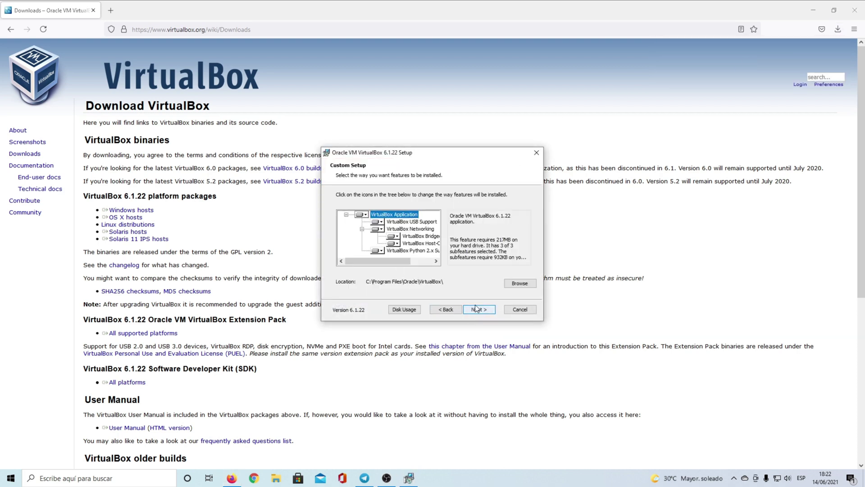
pyautogui.click(520, 284)
pyautogui.click(506, 197)
pyautogui.click(506, 197)
pyautogui.click(490, 197)
pyautogui.click(401, 223)
pyautogui.doubleClick(370, 244)
pyautogui.click(506, 197)
pyautogui.doubleClick(378, 244)
# Create a VIRTUAL BOX folder there and set it as the install folder.
pyautogui.click(521, 198)
pyautogui.write('VIRTUAL BOX')
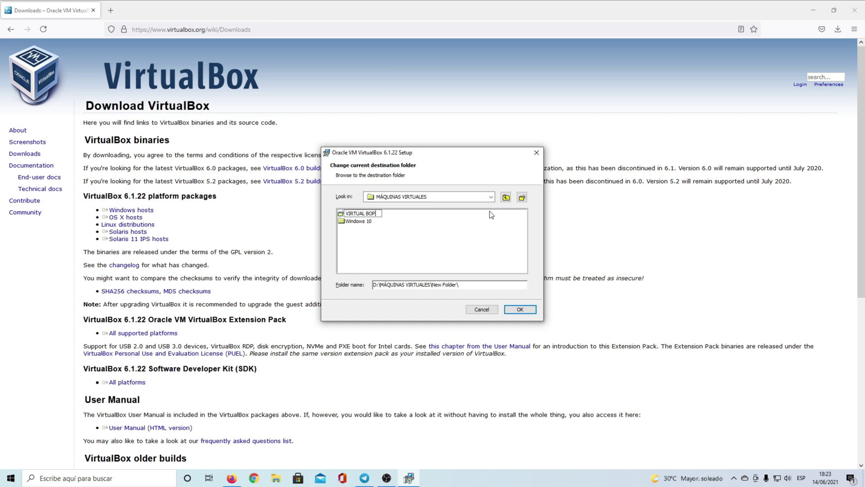
pyautogui.press('Return')
pyautogui.doubleClick(361, 213)
pyautogui.click(491, 197)
pyautogui.click(378, 243)
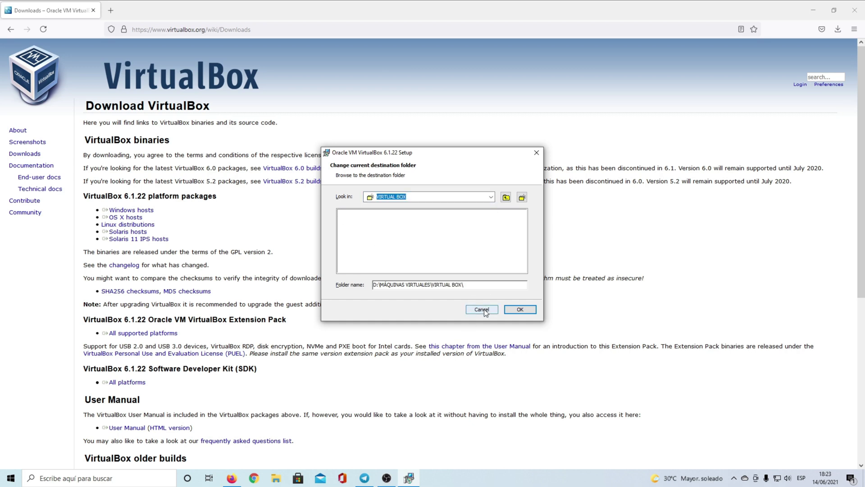
pyautogui.click(520, 309)
# Accept the shortcut options and network warning, install VirtualBox, and launch it.
pyautogui.click(489, 312)
pyautogui.click(488, 311)
pyautogui.click(484, 308)
pyautogui.click(483, 308)
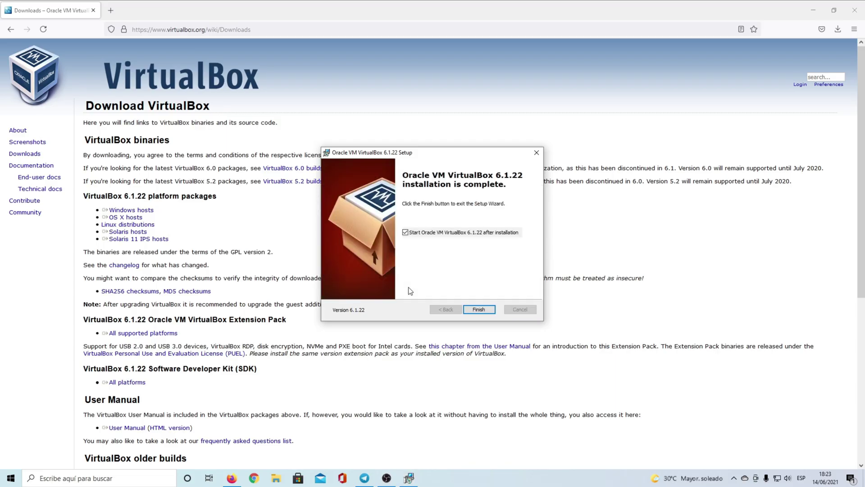
pyautogui.press('Return')
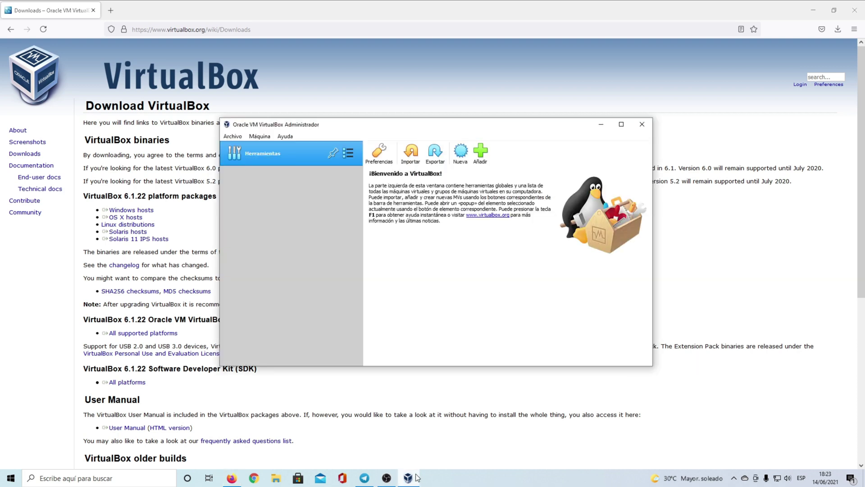
# Create a new machine named Windows 10 in D:\MÁQUINAS VIRTUALES\Windows 10.
pyautogui.click(813, 10)
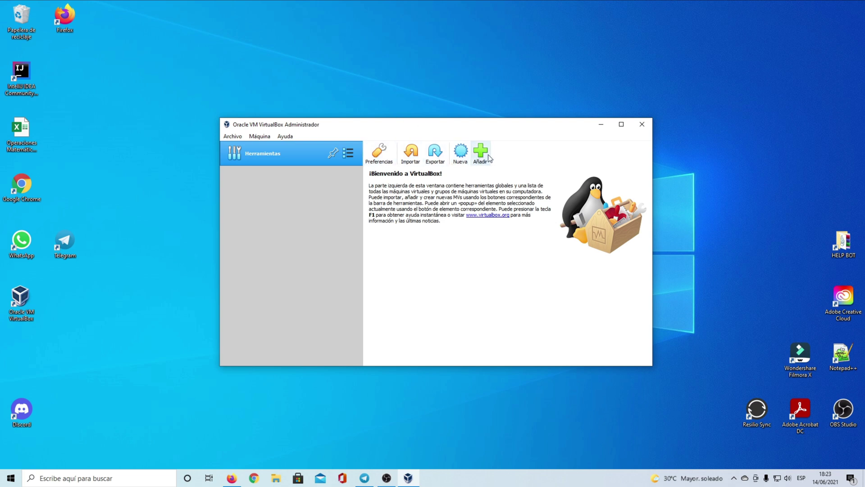
pyautogui.click(463, 145)
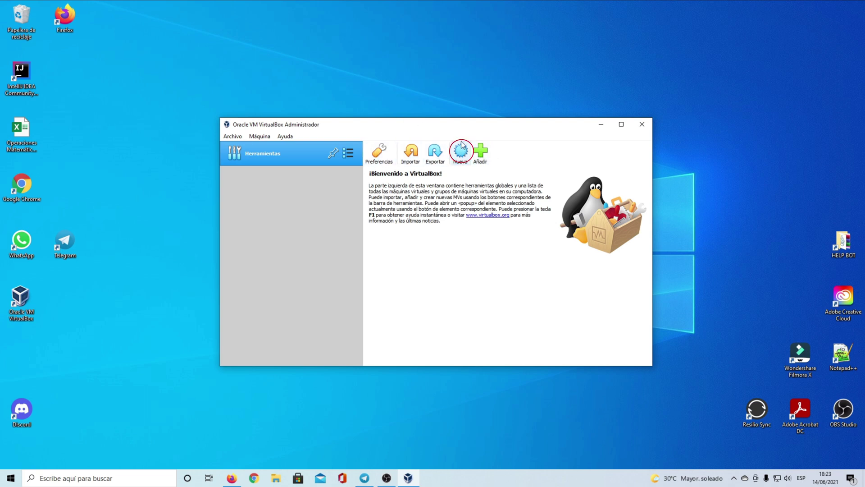
pyautogui.write('wund')
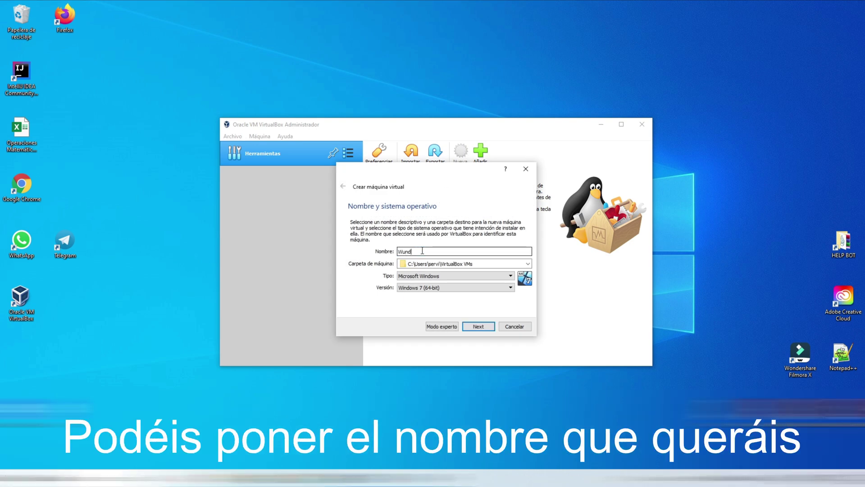
pyautogui.write('dows 10')
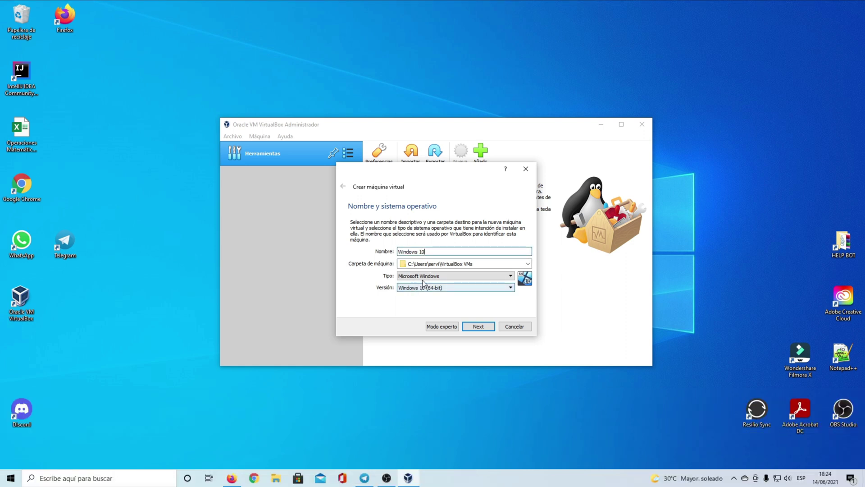
pyautogui.click(528, 264)
pyautogui.click(495, 280)
pyautogui.click(379, 337)
pyautogui.doubleClick(561, 315)
pyautogui.scroll(-4, 495, 279)
pyautogui.doubleClick(467, 296)
pyautogui.doubleClick(459, 230)
pyautogui.click(681, 390)
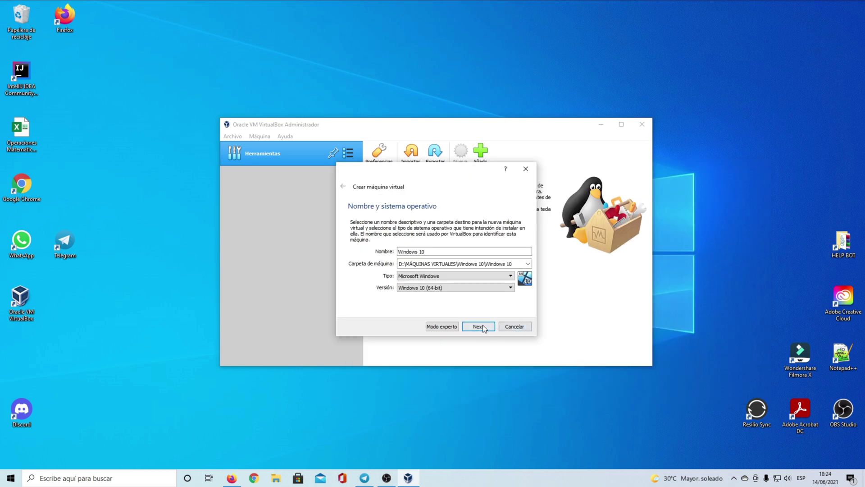
# Give the machine 4096 MB of memory.
pyautogui.click(480, 327)
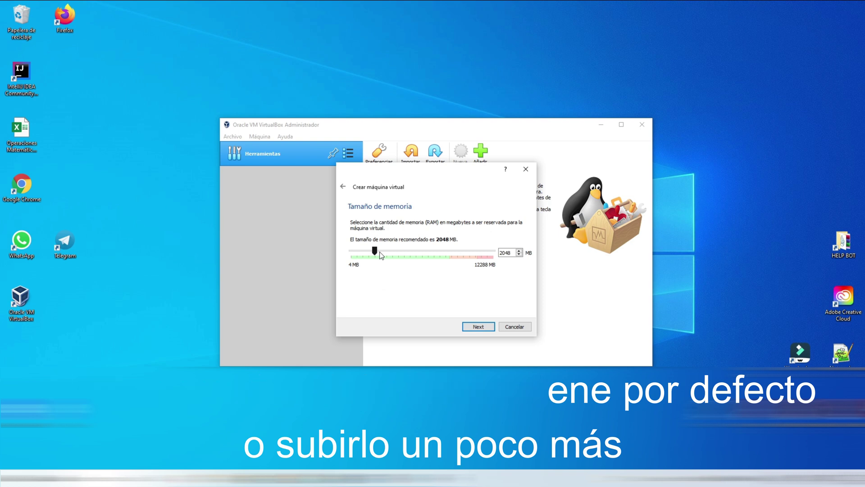
pyautogui.moveTo(395, 257); pyautogui.dragTo(425, 255)
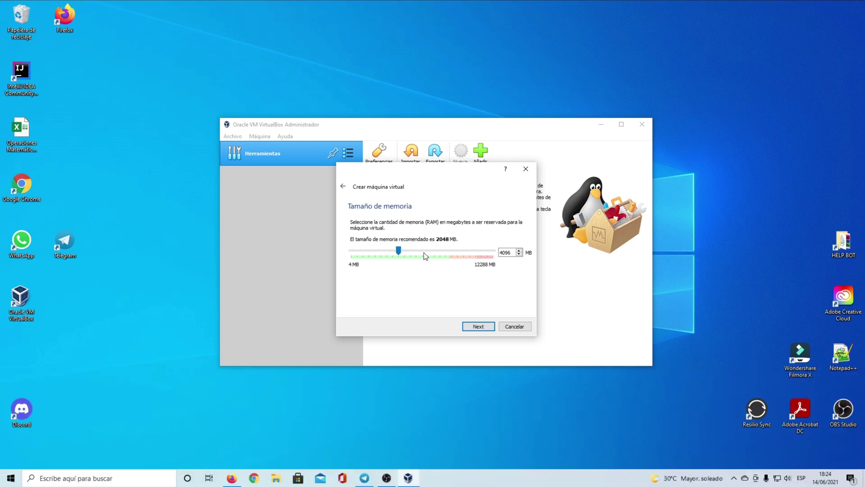
pyautogui.click(477, 326)
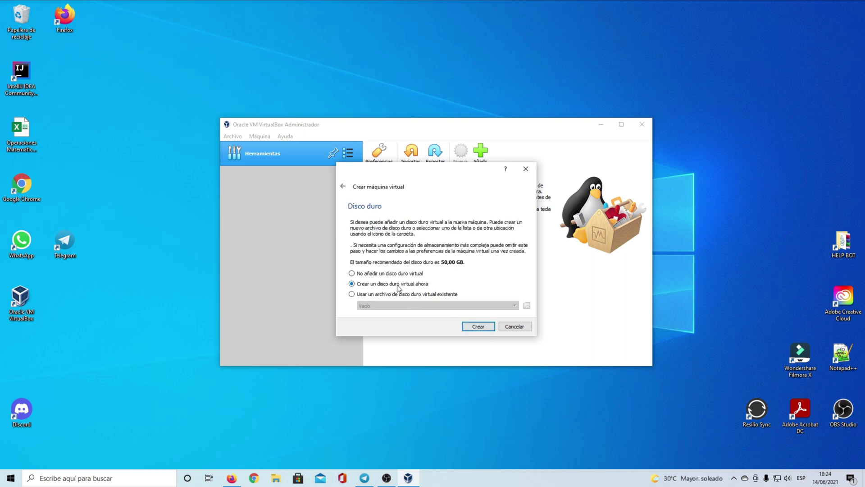
# Create a new 50,00 GB dynamically sized VDI virtual hard disk for the machine.
pyautogui.click(483, 325)
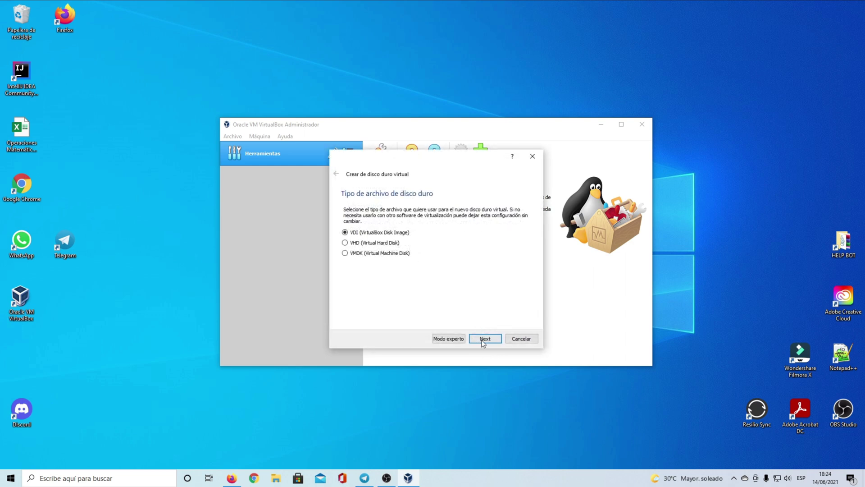
pyautogui.click(485, 339)
pyautogui.click(482, 338)
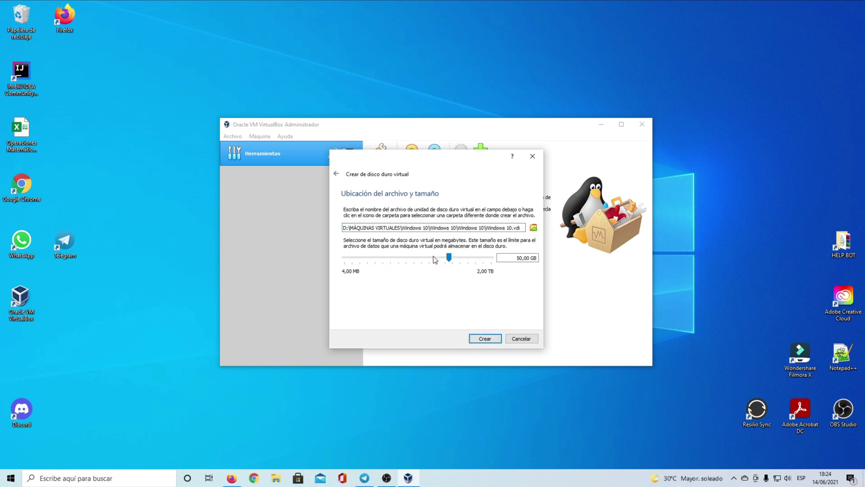
pyautogui.click(484, 339)
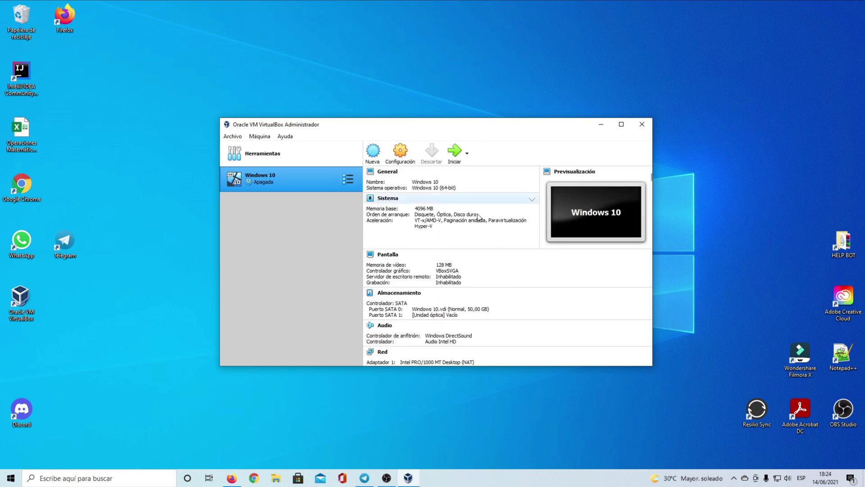
# Boot the Windows 10 VM with Win10_21H1_Spanish_x64.iso added and chosen as startup disk.
pyautogui.click(456, 155)
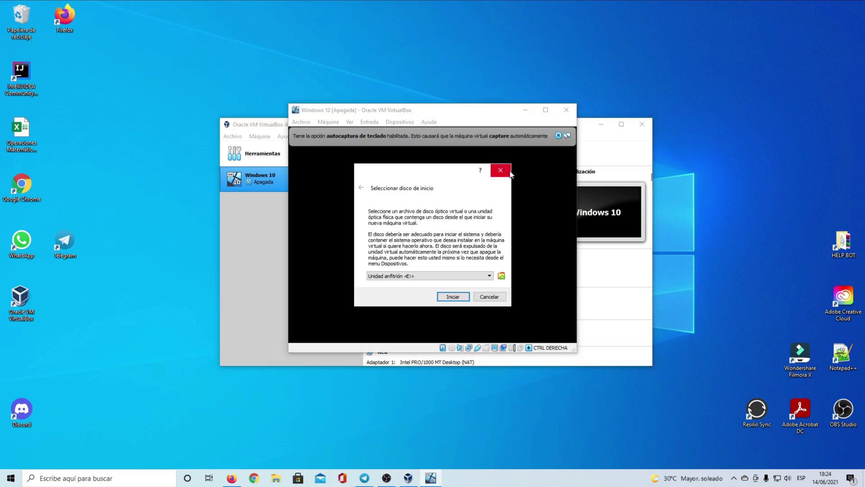
pyautogui.click(431, 276)
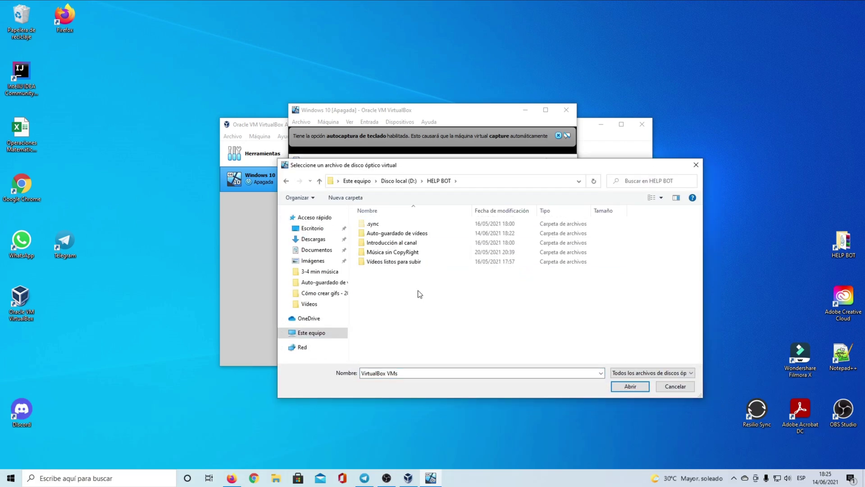
pyautogui.hotkey('alt', 'Left')
pyautogui.click(303, 229)
pyautogui.doubleClick(379, 234)
pyautogui.click(390, 223)
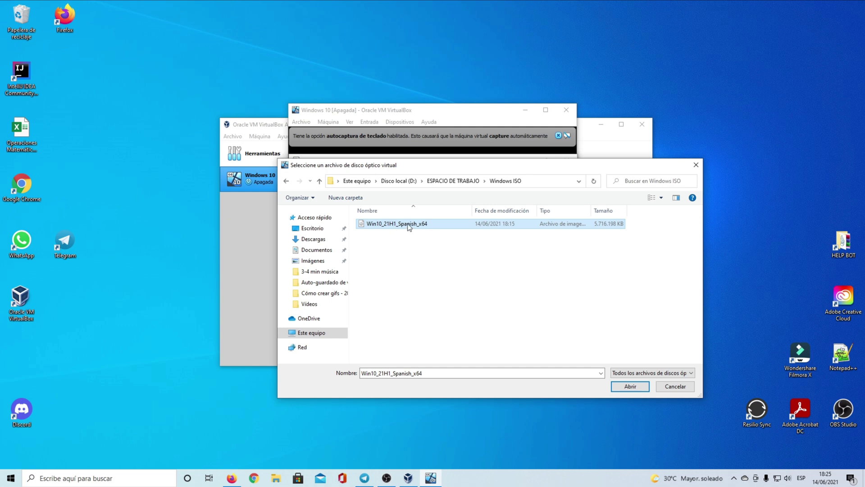
pyautogui.doubleClick(417, 224)
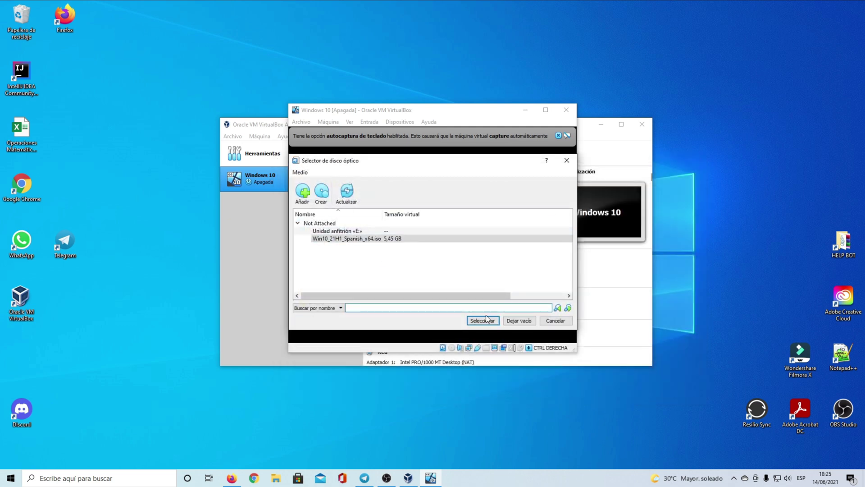
pyautogui.doubleClick(331, 238)
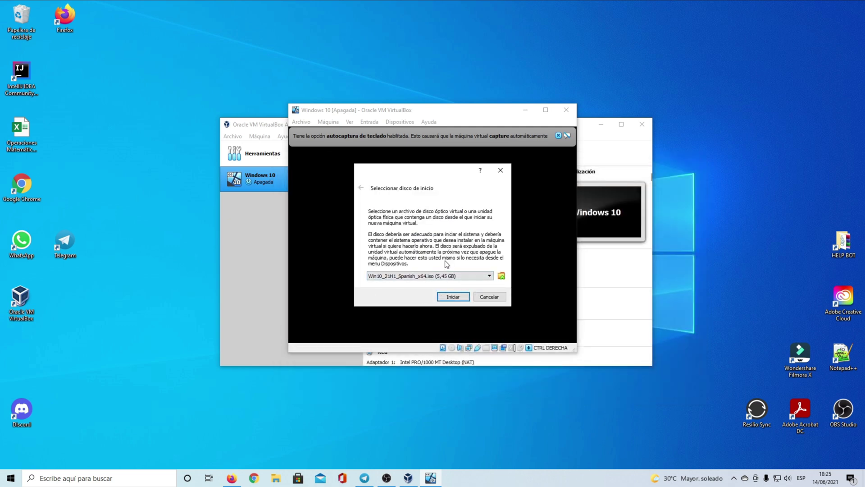
pyautogui.click(452, 297)
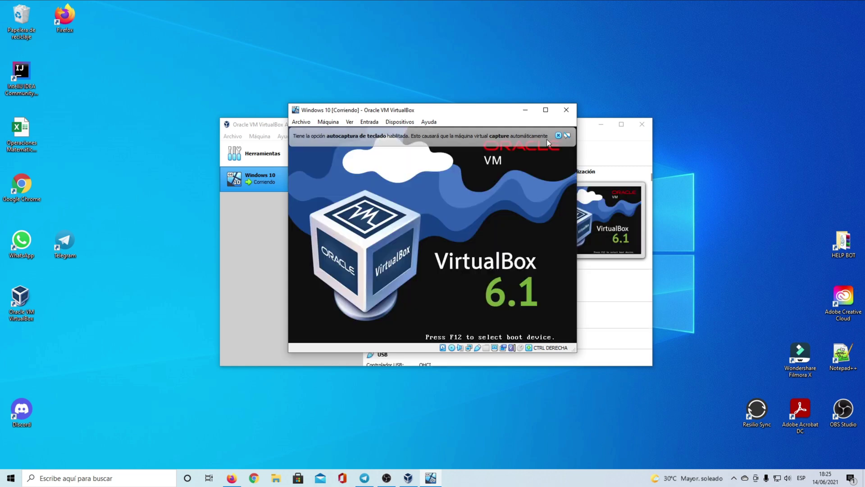
# Dismiss the VirtualBox capture notices and resize the VM window.
pyautogui.click(594, 122)
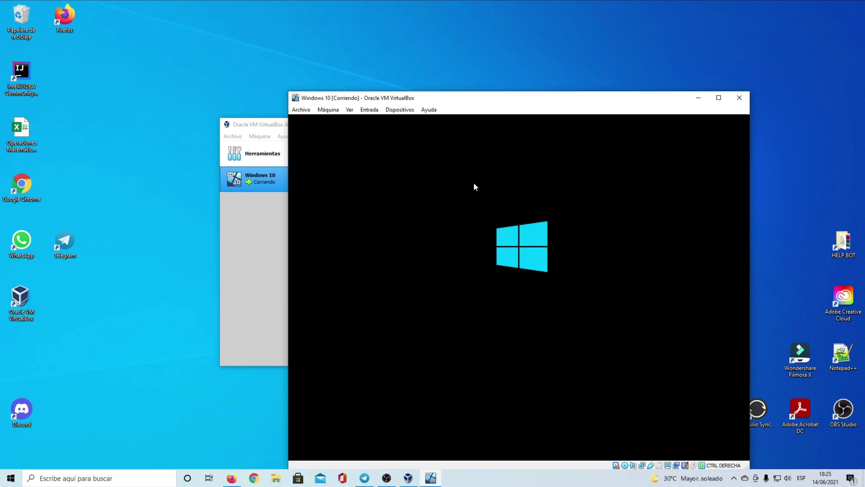
pyautogui.moveTo(521, 100); pyautogui.dragTo(440, 48)
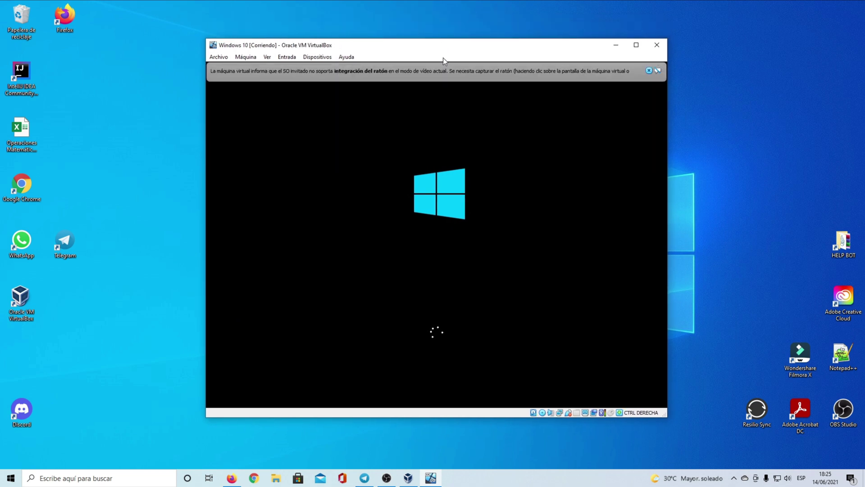
pyautogui.doubleClick(452, 47)
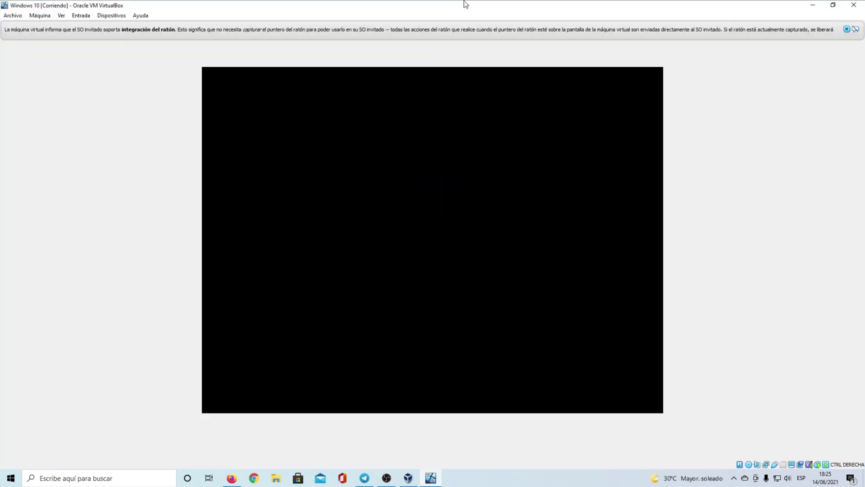
pyautogui.click(845, 28)
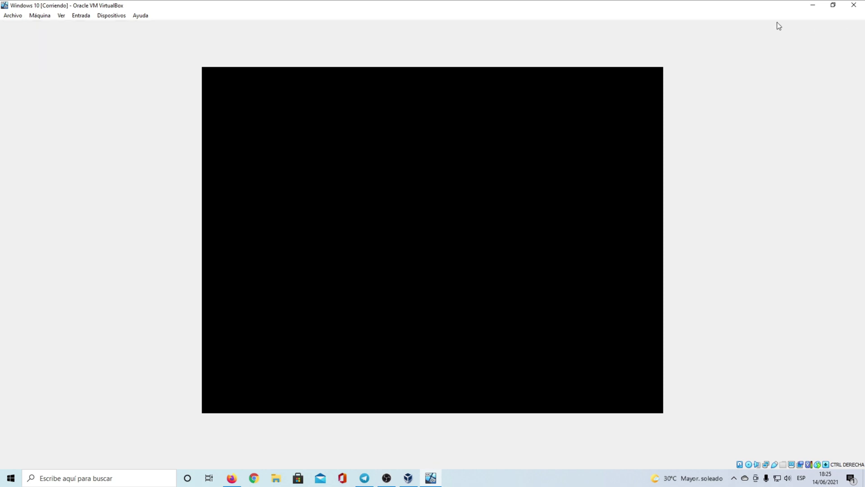
pyautogui.moveTo(446, 9); pyautogui.dragTo(449, 57)
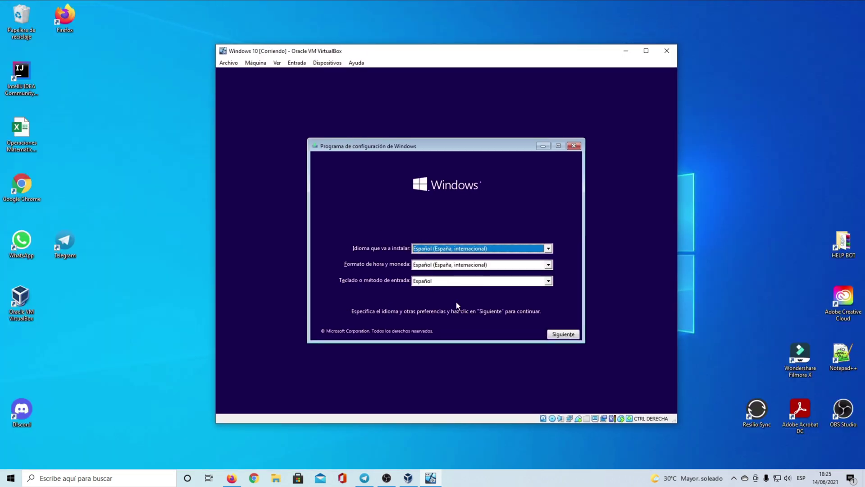
# Start Windows Setup with default language, no product key, choosing Windows 10 Home.
pyautogui.click(554, 334)
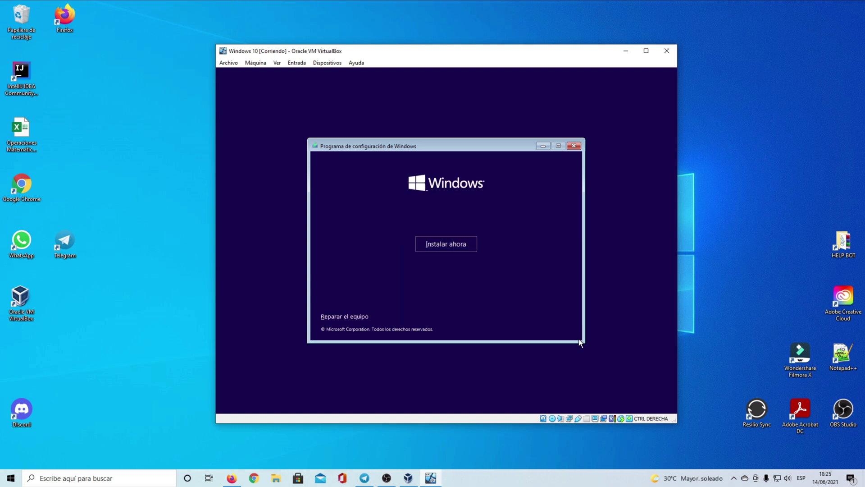
pyautogui.click(433, 246)
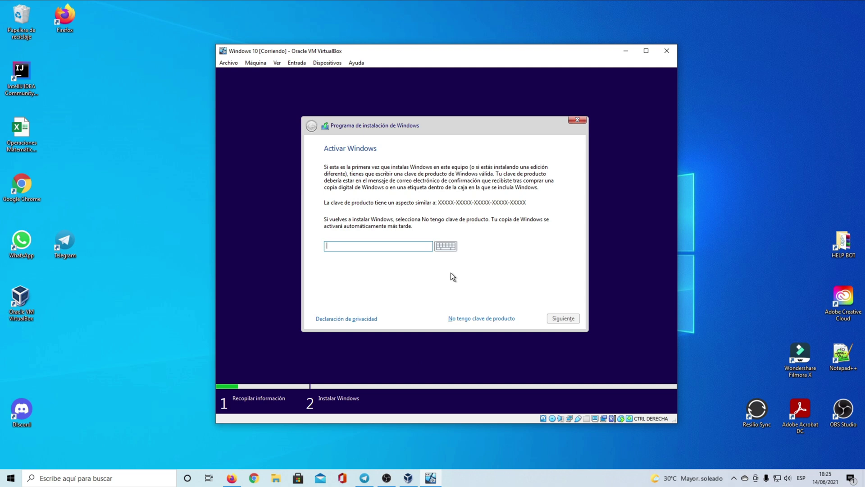
pyautogui.click(465, 320)
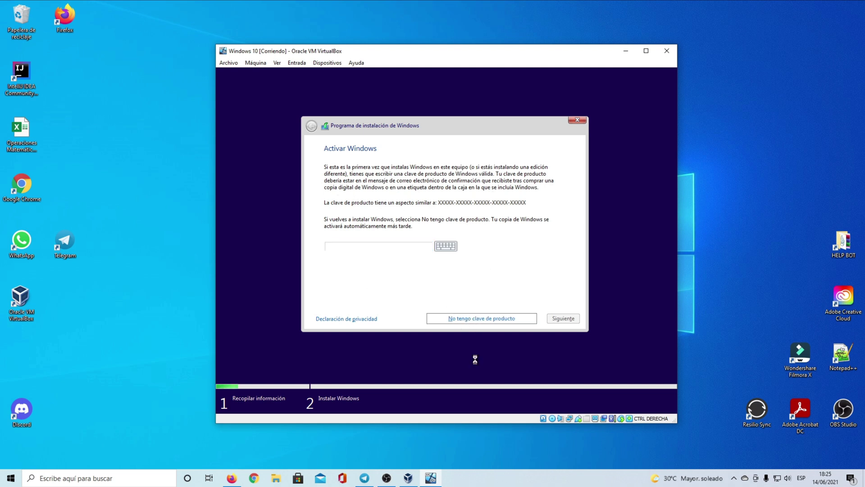
pyautogui.scroll(-2, 394, 203)
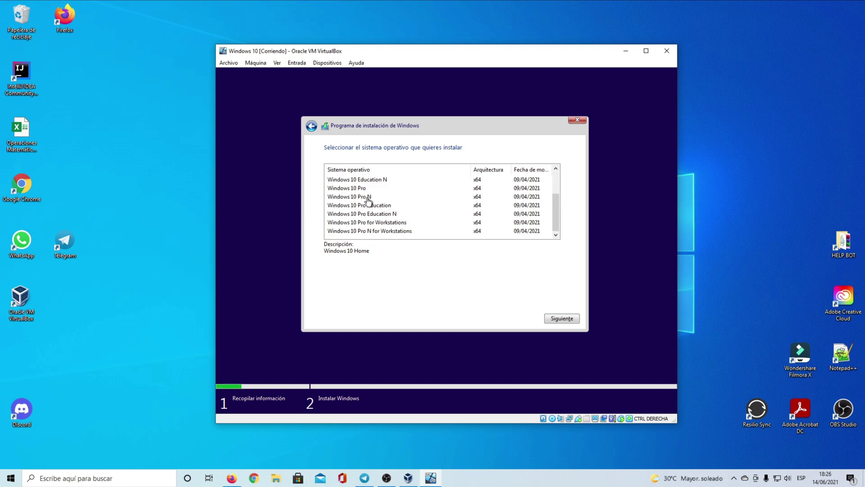
pyautogui.scroll(2, 367, 201)
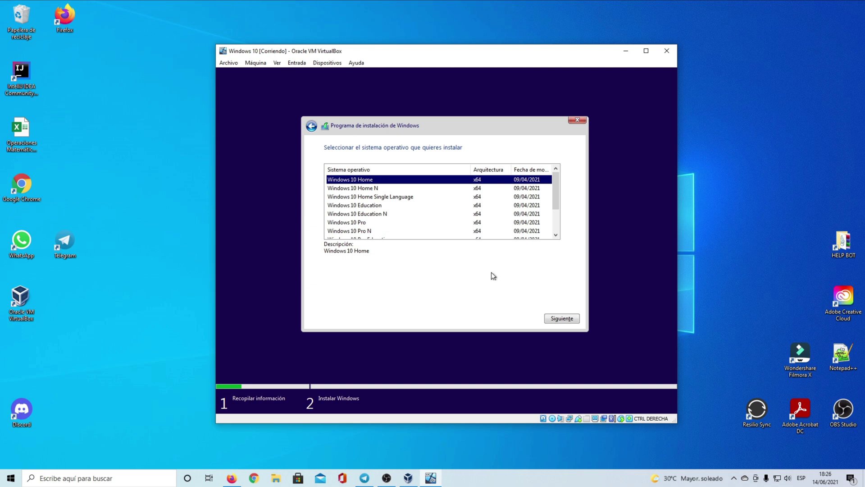
pyautogui.click(561, 320)
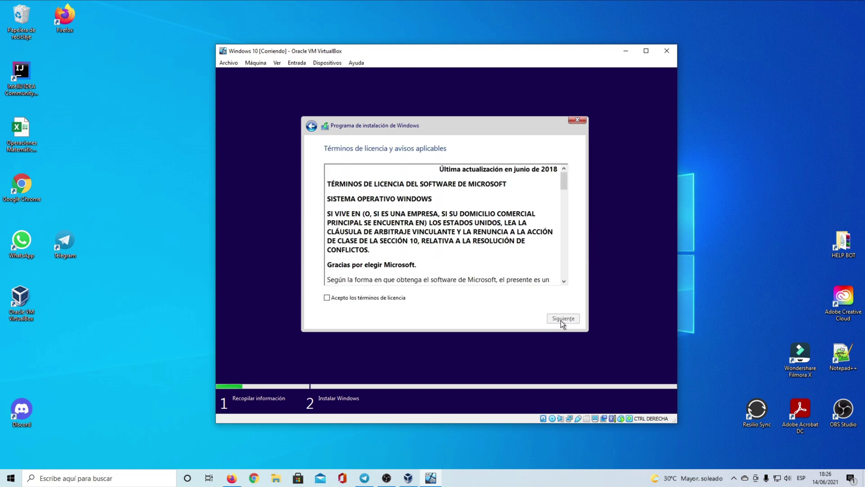
# Accept the license and run a custom install onto the 50 GB unallocated disk.
pyautogui.scroll(-10, 369, 250)
pyautogui.scroll(-15, 370, 250)
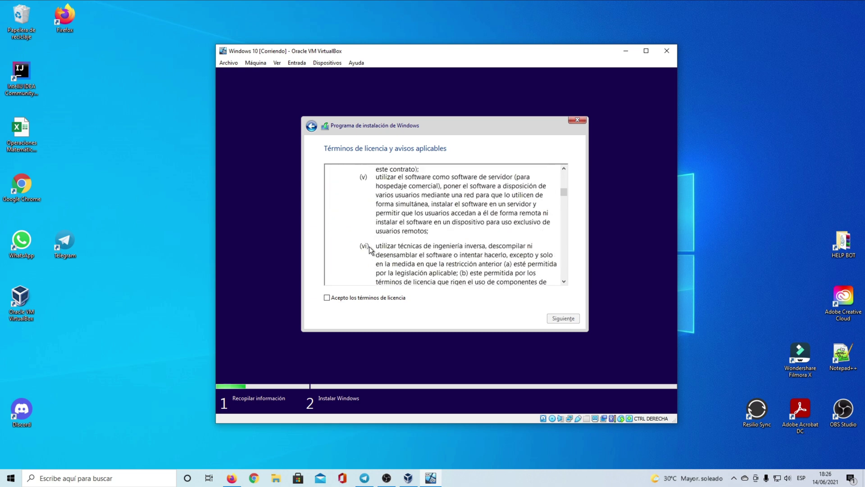
pyautogui.click(353, 299)
pyautogui.click(559, 320)
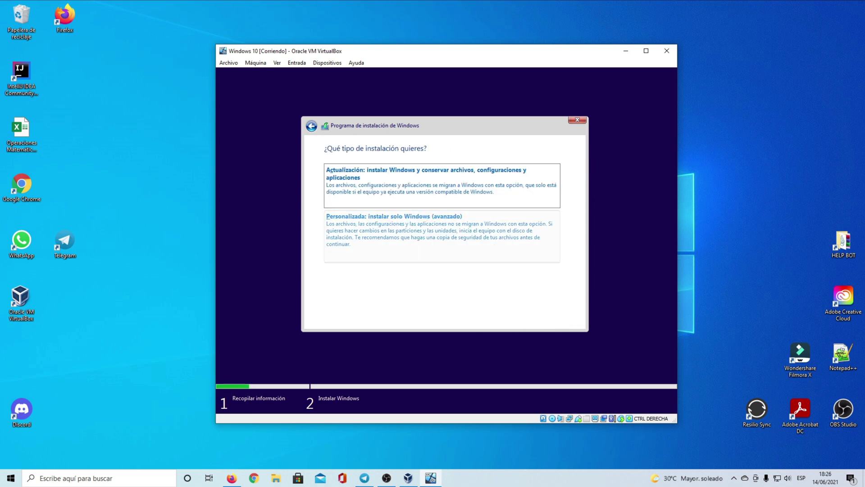
pyautogui.click(457, 218)
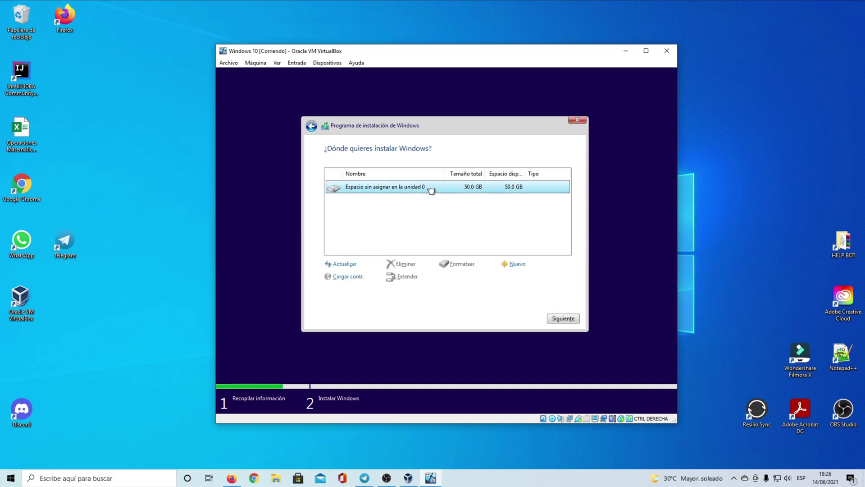
pyautogui.click(566, 317)
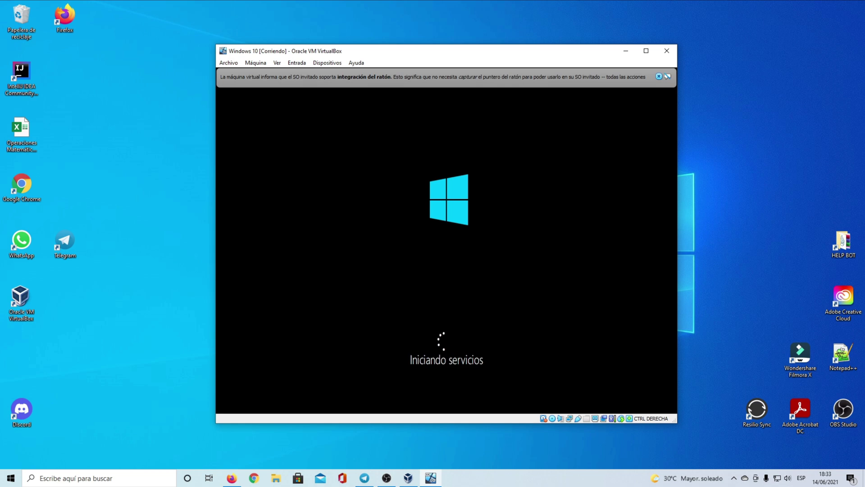
# Put the VM in full screen, confirm the region, and skip a second keyboard layout.
pyautogui.click(658, 76)
pyautogui.click(646, 51)
pyautogui.hotkey('ctrl', 'f')
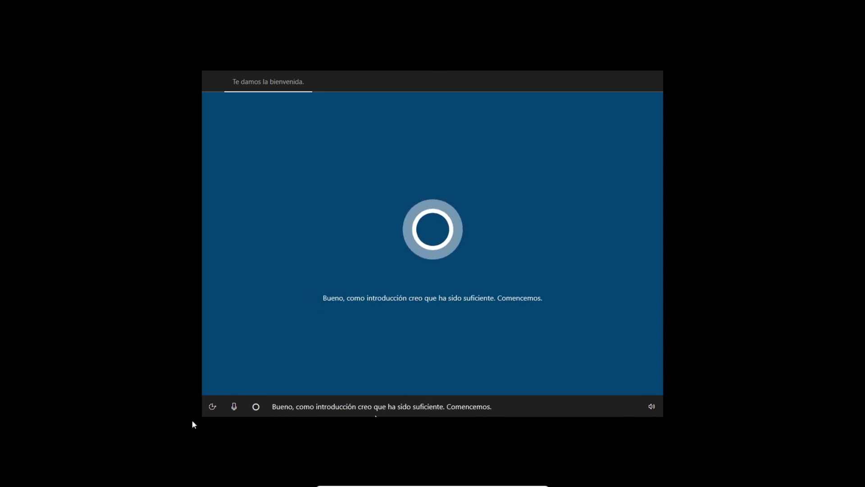
pyautogui.click(618, 375)
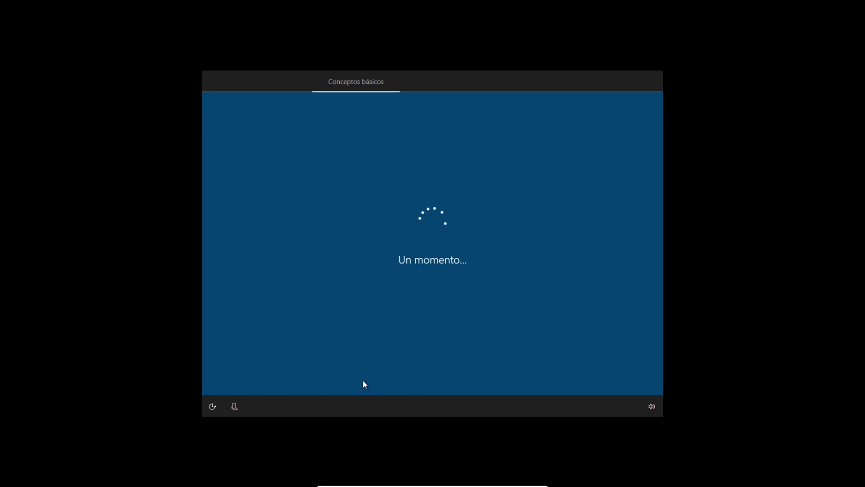
pyautogui.click(615, 374)
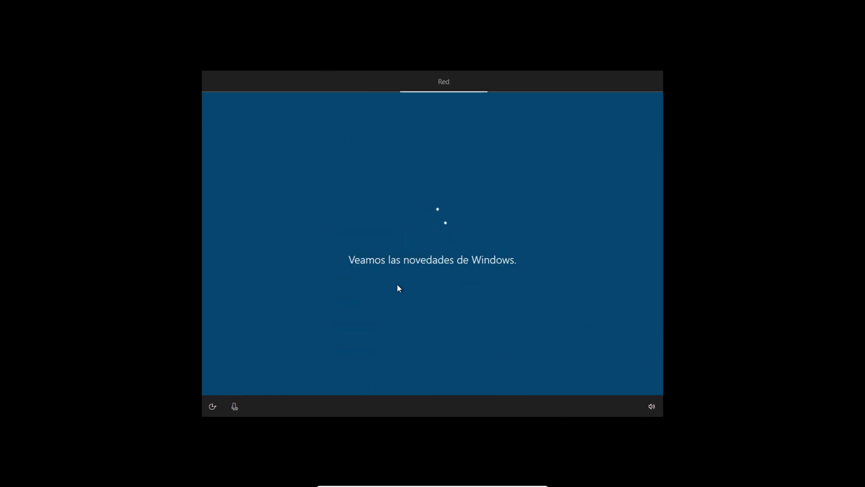
# Sign in with the Microsoft account e-mail address and its password.
pyautogui.click(604, 375)
pyautogui.press('BackSpace')
pyautogui.press('BackSpace')
pyautogui.press('BackSpace')
pyautogui.press('BackSpace')
pyautogui.press('BackSpace')
pyautogui.press('BackSpace')
pyautogui.press('BackSpace')
pyautogui.press('BackSpace')
pyautogui.press('BackSpace')
pyautogui.press('BackSpace')
pyautogui.press('BackSpace')
pyautogui.write('gmail.com')
pyautogui.click(629, 380)
pyautogui.write('•••••••••')
pyautogui.press('Return')
# Create a PIN for the account.
pyautogui.click(614, 377)
pyautogui.write('••••')
pyautogui.press('Tab')
pyautogui.write('••••')
pyautogui.press('Return')
pyautogui.click(438, 238)
pyautogui.write('••')
pyautogui.doubleClick(435, 257)
pyautogui.write('••••••')
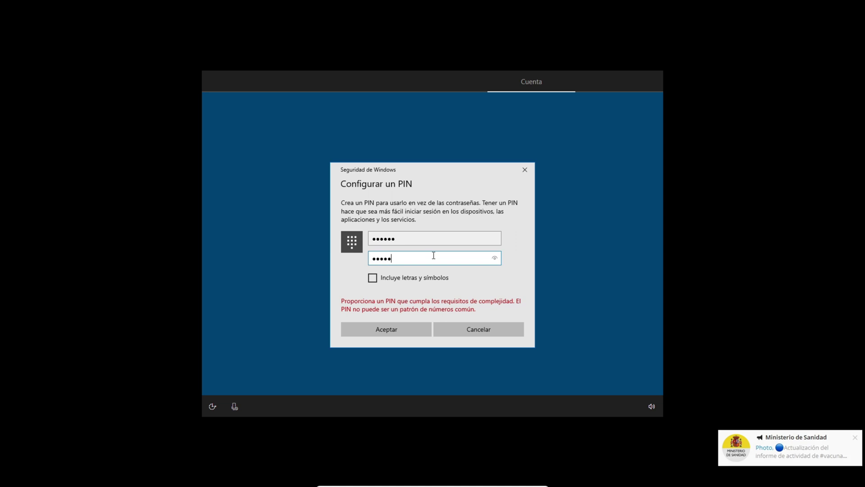
# Accept privacy settings, pick five personalization interests, and skip phone linking and OneDrive backup.
pyautogui.click(480, 229)
pyautogui.click(614, 375)
pyautogui.click(624, 208)
pyautogui.click(624, 253)
pyautogui.click(624, 299)
pyautogui.click(419, 299)
pyautogui.click(419, 253)
pyautogui.click(614, 376)
pyautogui.click(620, 374)
pyautogui.click(620, 373)
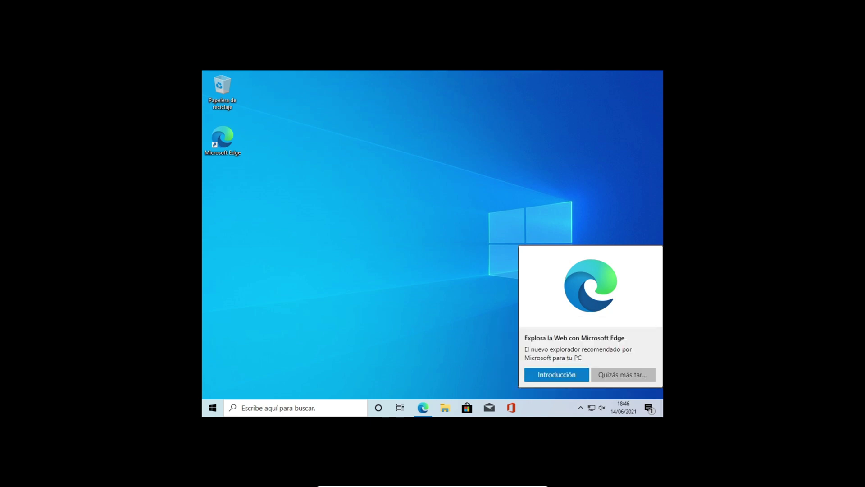
# Dismiss the Edge suggestion, finish Edge's first-run setup, and close the sync prompt.
pyautogui.click(622, 376)
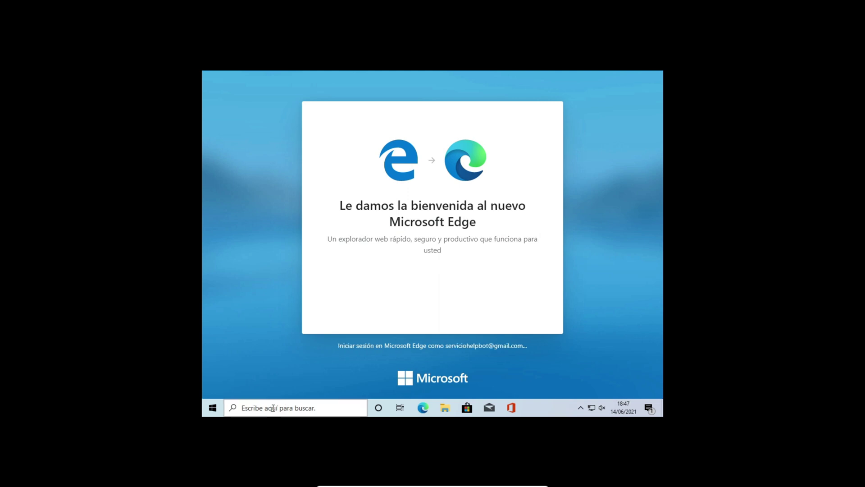
pyautogui.click(207, 413)
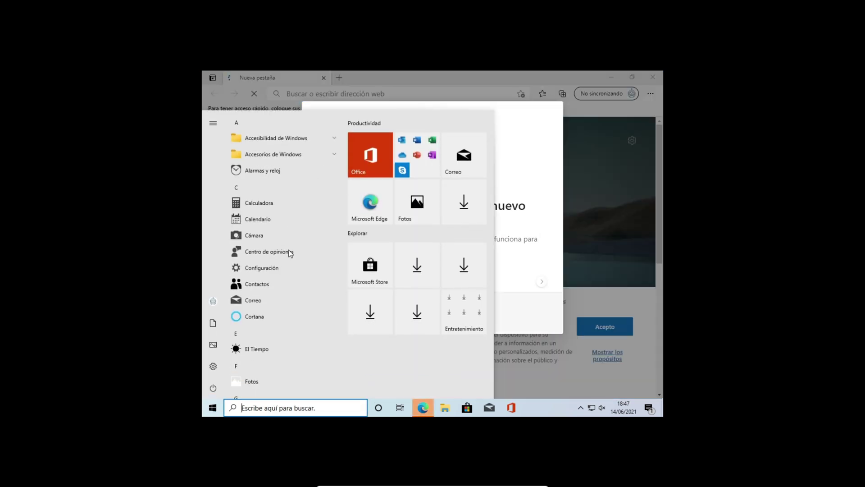
pyautogui.click(613, 149)
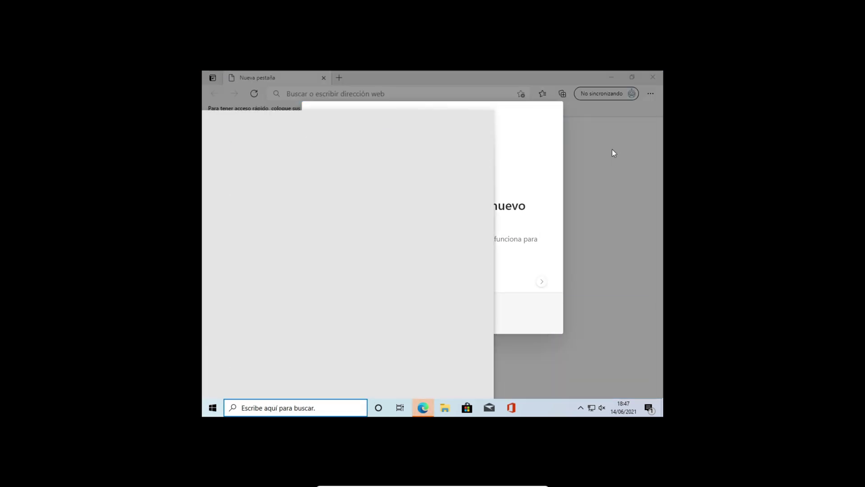
pyautogui.click(458, 323)
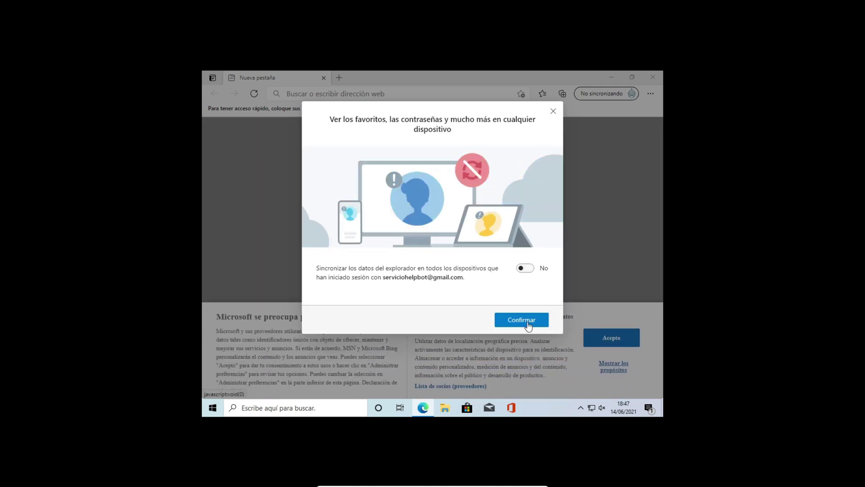
pyautogui.click(554, 111)
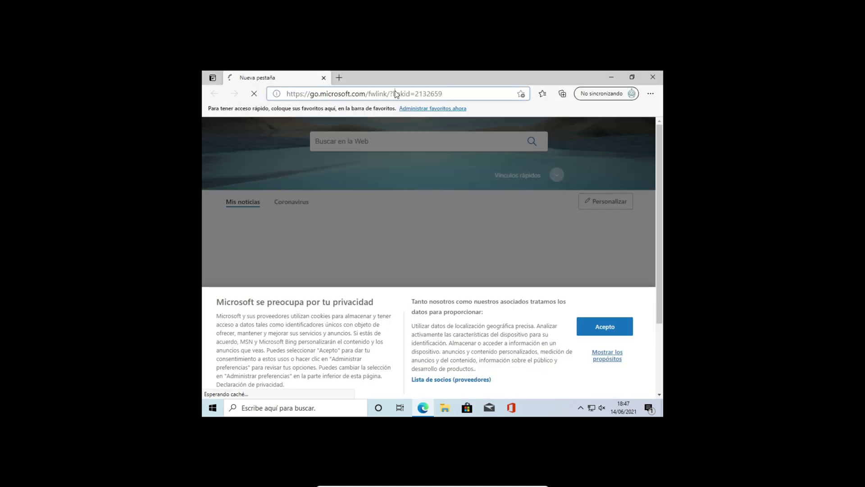
# Load google.com, decline translation, accept Google's cookies, and close Edge.
pyautogui.click(397, 93)
pyautogui.write('google')
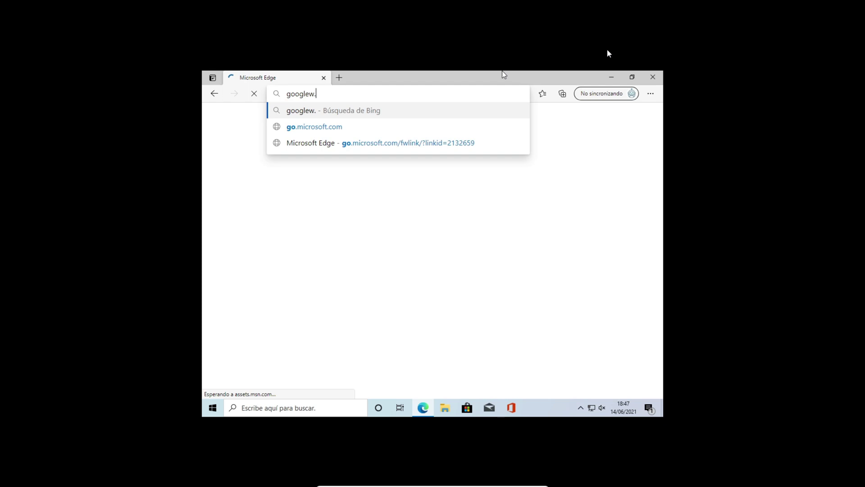
pyautogui.write('.com')
pyautogui.press('Return')
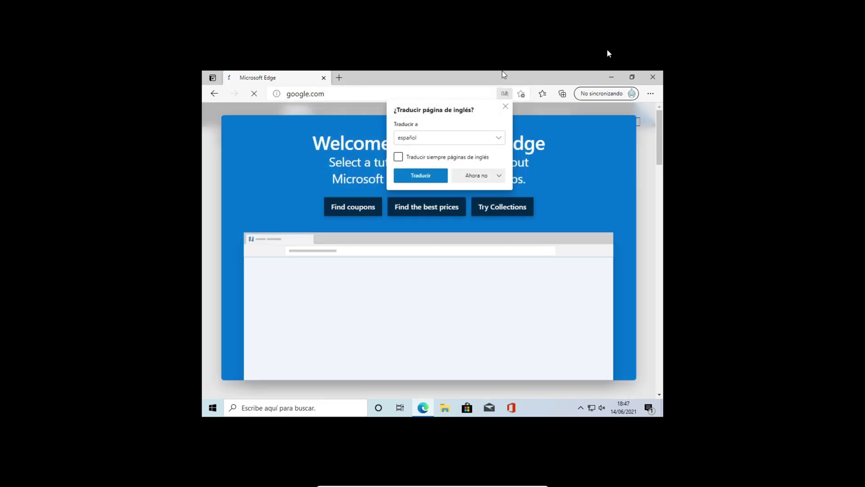
pyautogui.click(477, 182)
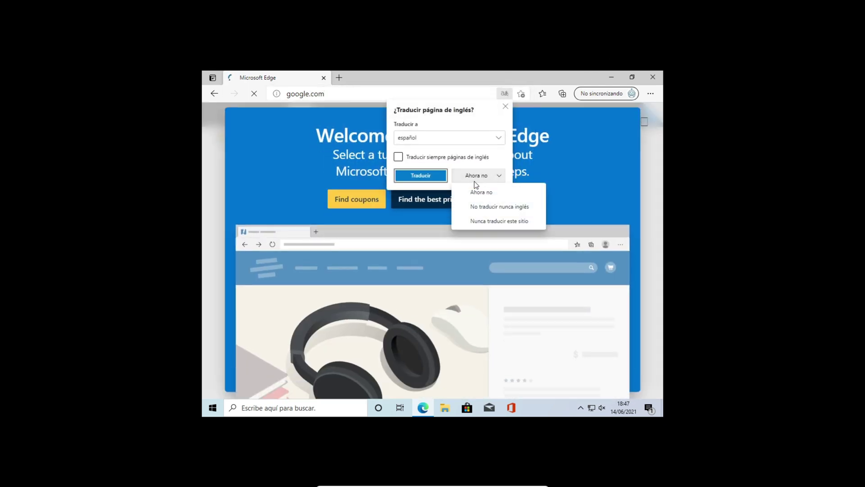
pyautogui.click(479, 192)
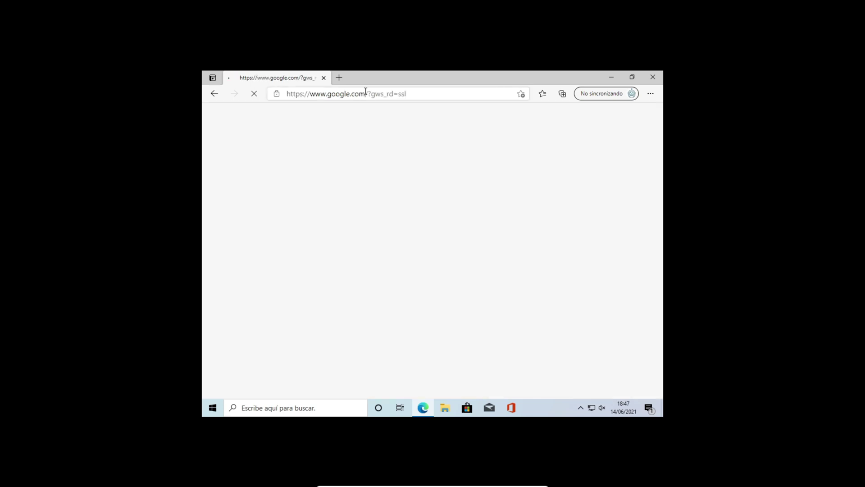
pyautogui.scroll(-3, 586, 233)
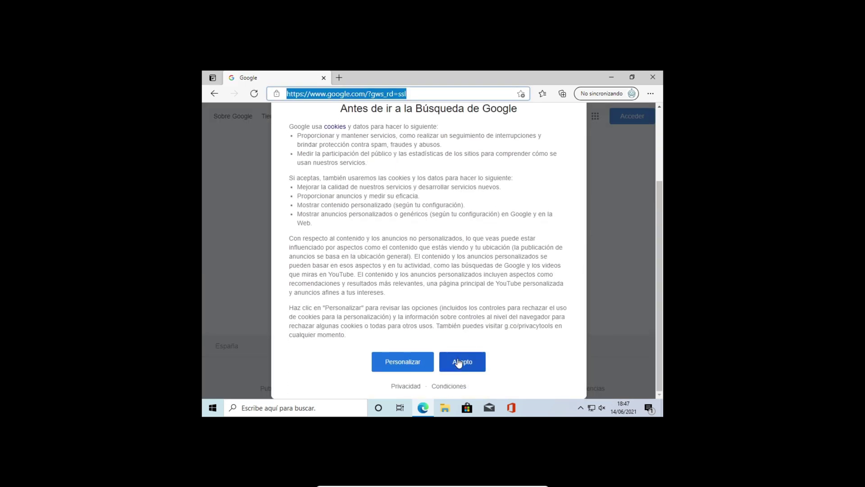
pyautogui.click(457, 361)
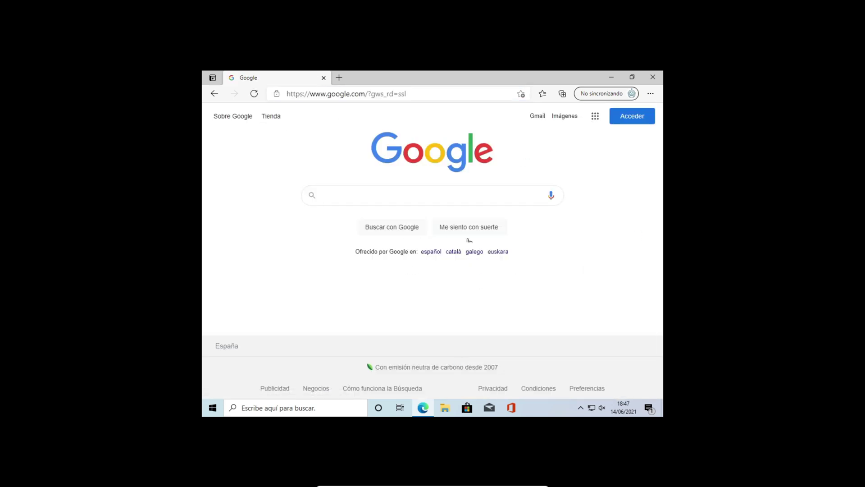
pyautogui.click(655, 77)
# Drag on the VM desktop and open, then dismiss, its shortcut menu.
pyautogui.moveTo(392, 156); pyautogui.dragTo(546, 282)
pyautogui.moveTo(564, 152); pyautogui.dragTo(340, 289)
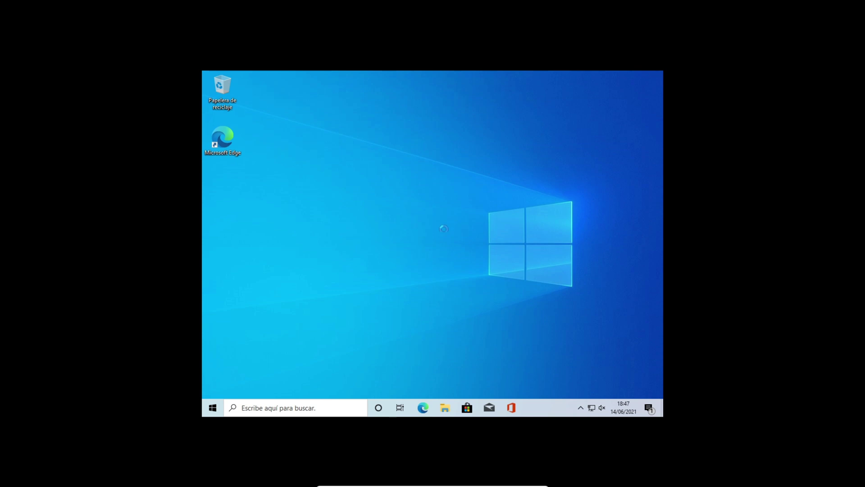
pyautogui.rightClick(410, 211)
pyautogui.moveTo(440, 283)
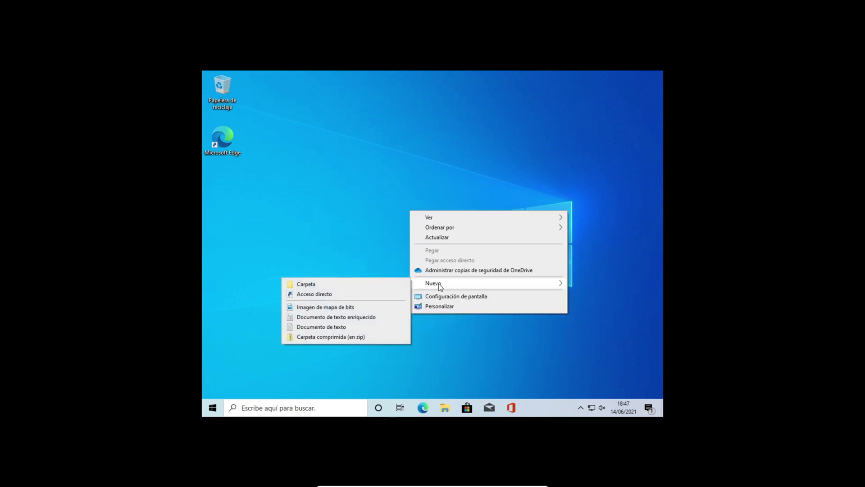
pyautogui.click(322, 175)
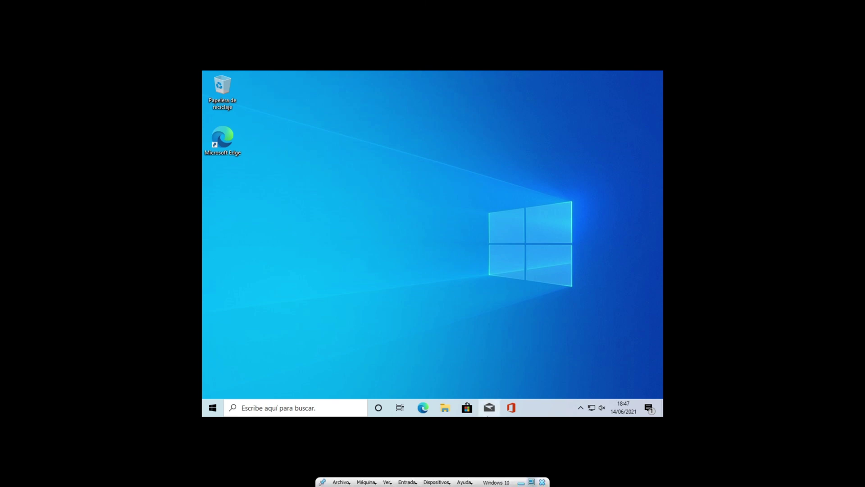
# Exit full screen and shut down Windows from the VM's Start power options.
pyautogui.click(535, 482)
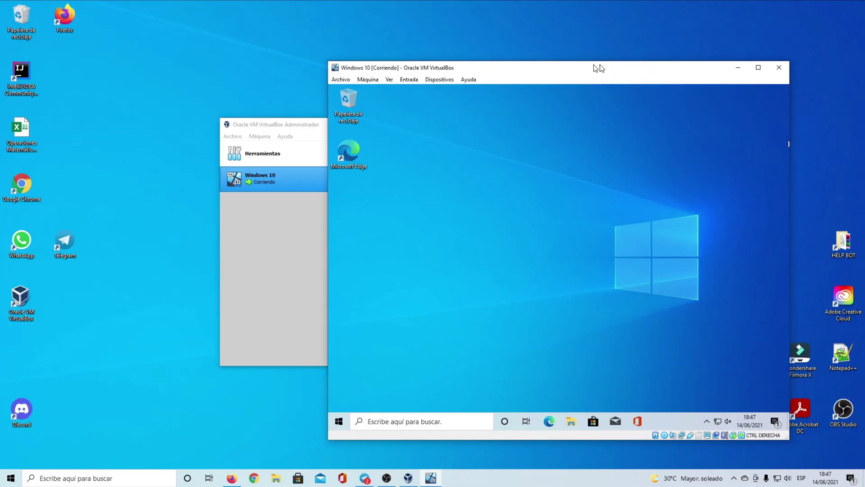
pyautogui.moveTo(600, 68); pyautogui.dragTo(489, 65)
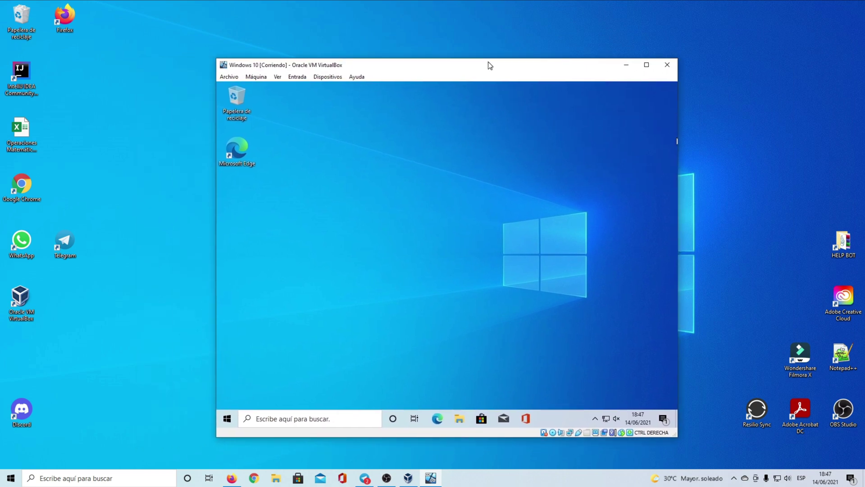
pyautogui.click(229, 420)
pyautogui.click(228, 398)
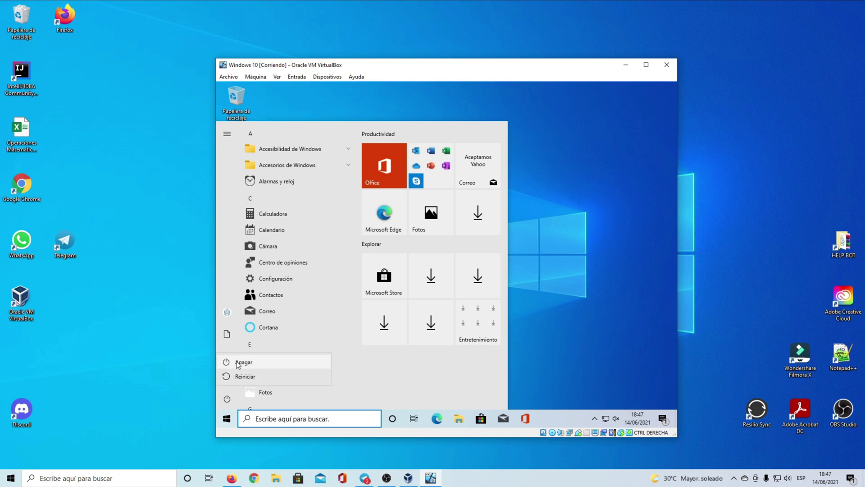
pyautogui.click(238, 360)
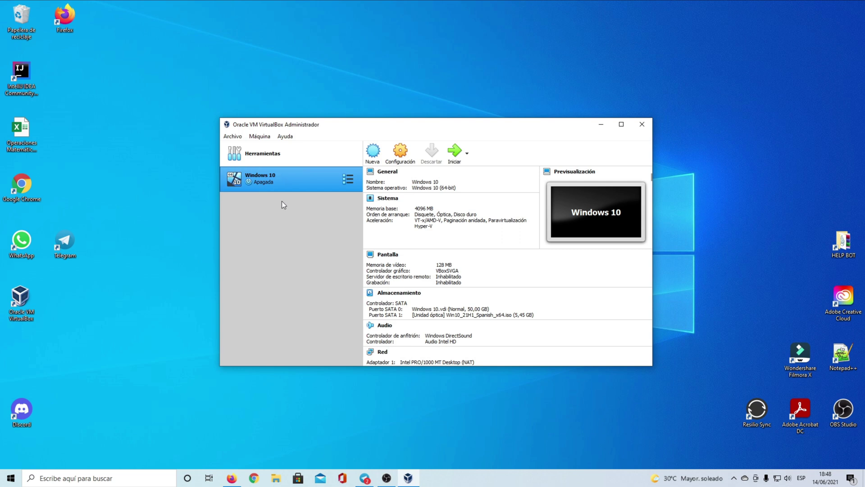
# Start the Windows 10 VM again and let it boot to the lock screen showing 18:49.
pyautogui.click(455, 153)
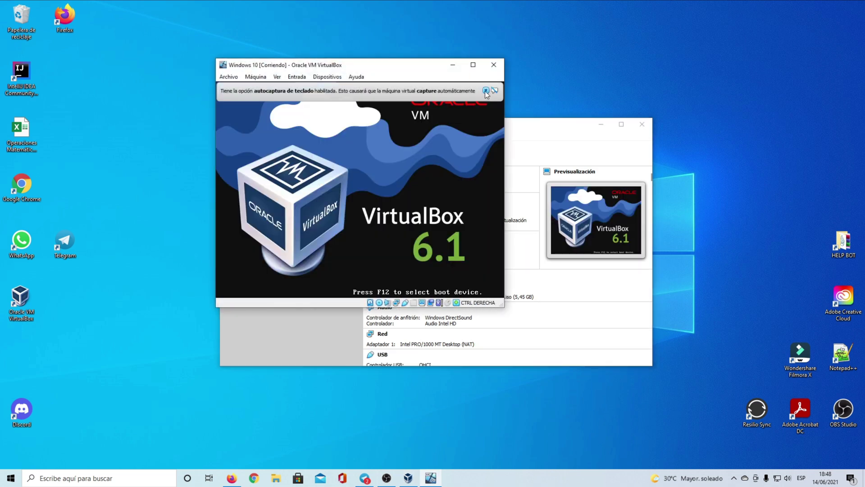
pyautogui.click(486, 91)
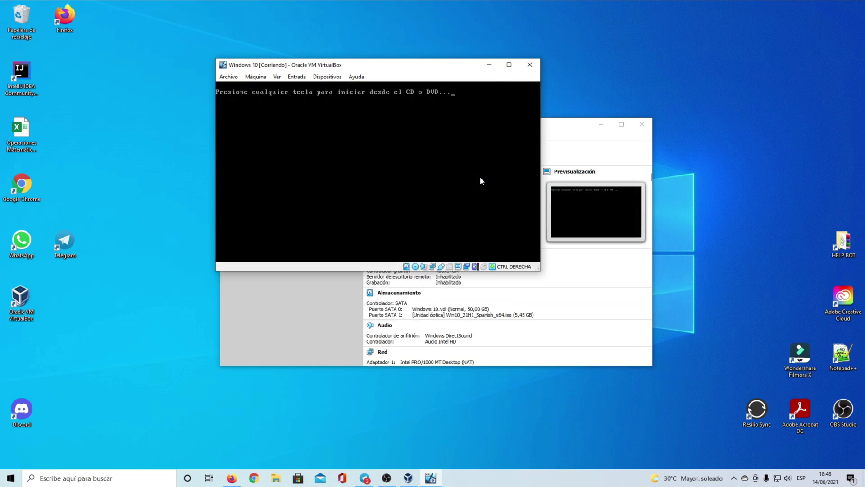
pyautogui.press('Return')
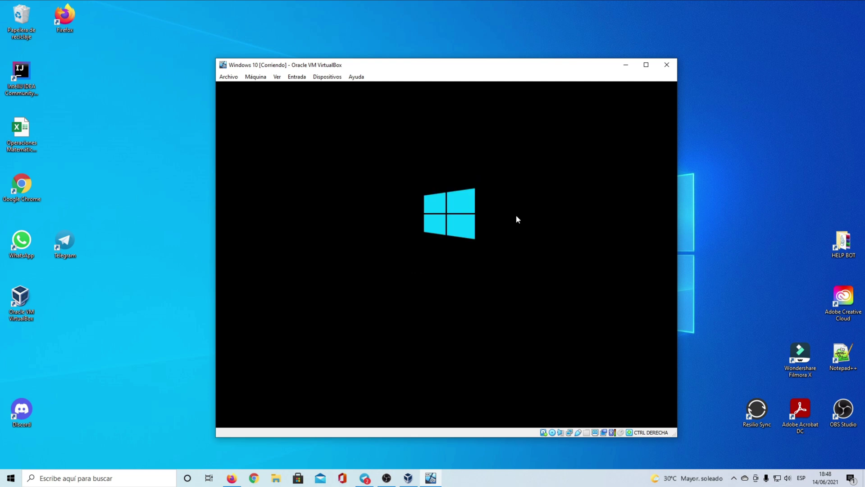
pyautogui.click(276, 76)
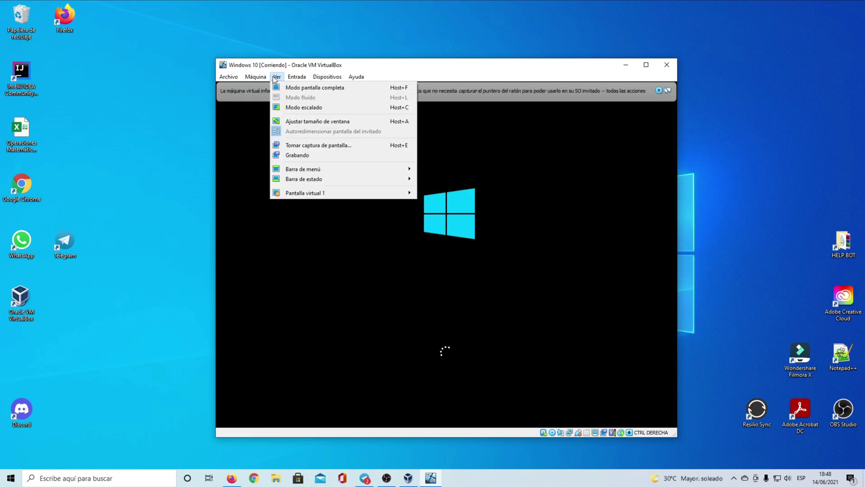
pyautogui.click(610, 148)
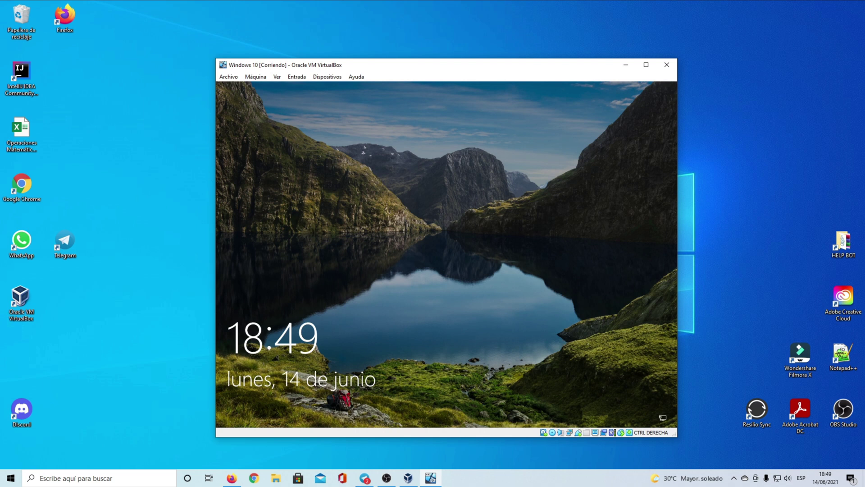
# Sign in to the Windows 10 VM with the account PIN, retrying after an incorrect entry.
pyautogui.press('Return')
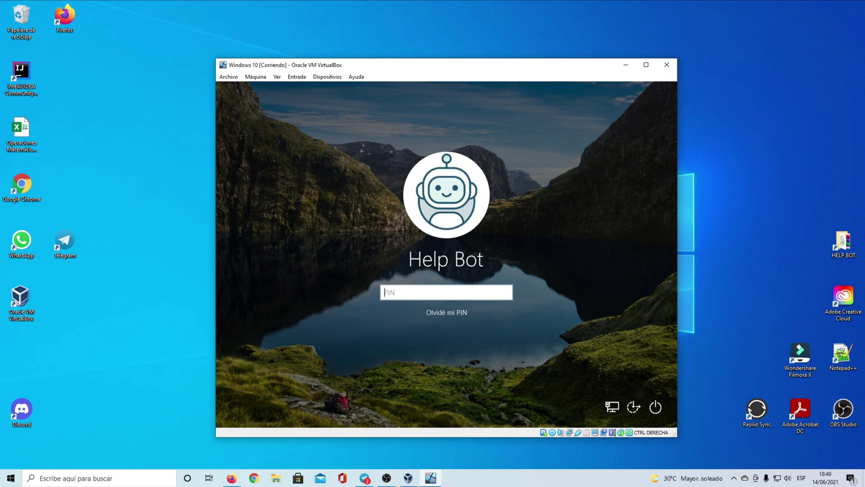
pyautogui.write('•••••')
pyautogui.press('Return')
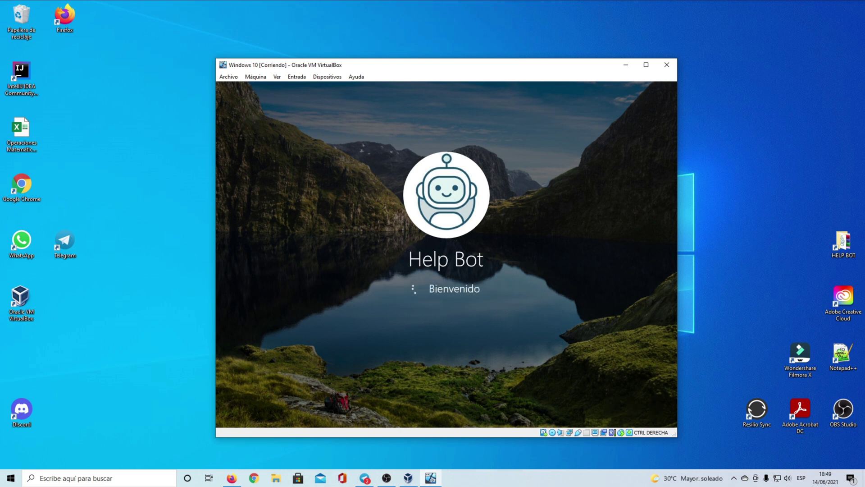
pyautogui.press('Return')
pyautogui.write('•••••')
pyautogui.press('Return')
# Power off the virtual machine with 'Apagar la máquina', then close VirtualBox Manager.
pyautogui.moveTo(457, 70); pyautogui.dragTo(438, 61)
pyautogui.click(408, 255)
pyautogui.click(407, 246)
pyautogui.click(416, 233)
pyautogui.click(421, 255)
pyautogui.click(396, 268)
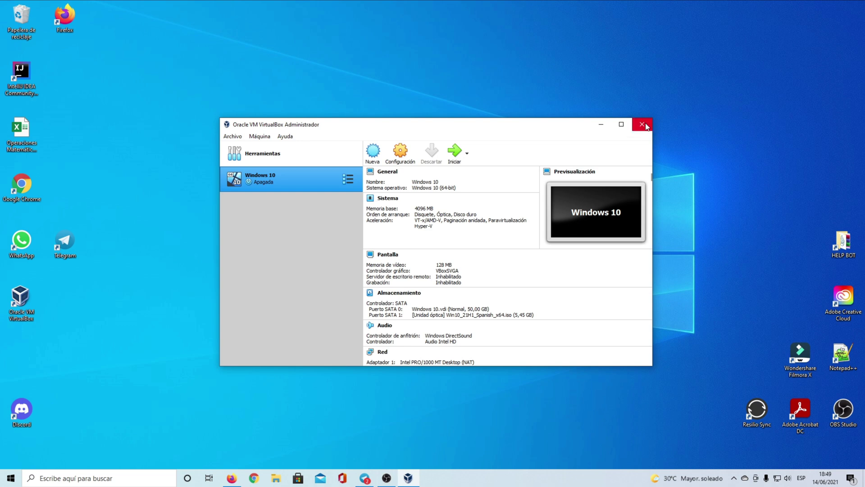
pyautogui.click(643, 125)
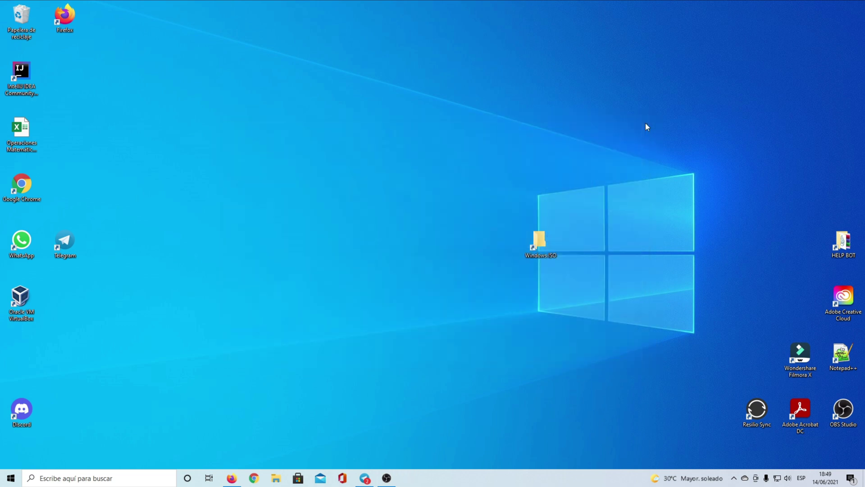